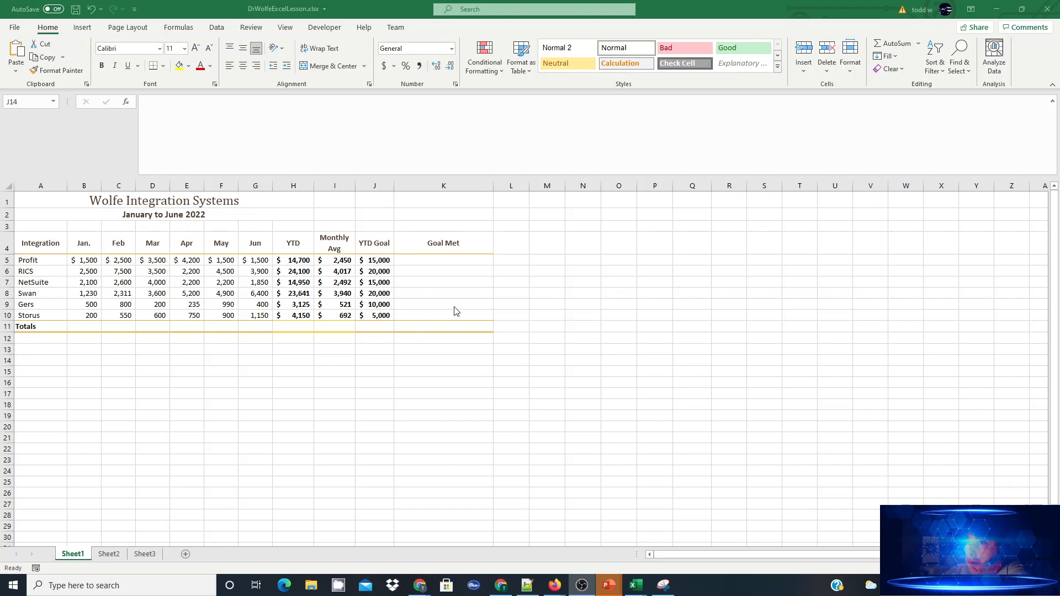
Step: Start an IF formula in K5 for the Profit row that tests whether H5 is greater than or equal to J5
{"action": "left_click", "coordinate": [411, 265]}
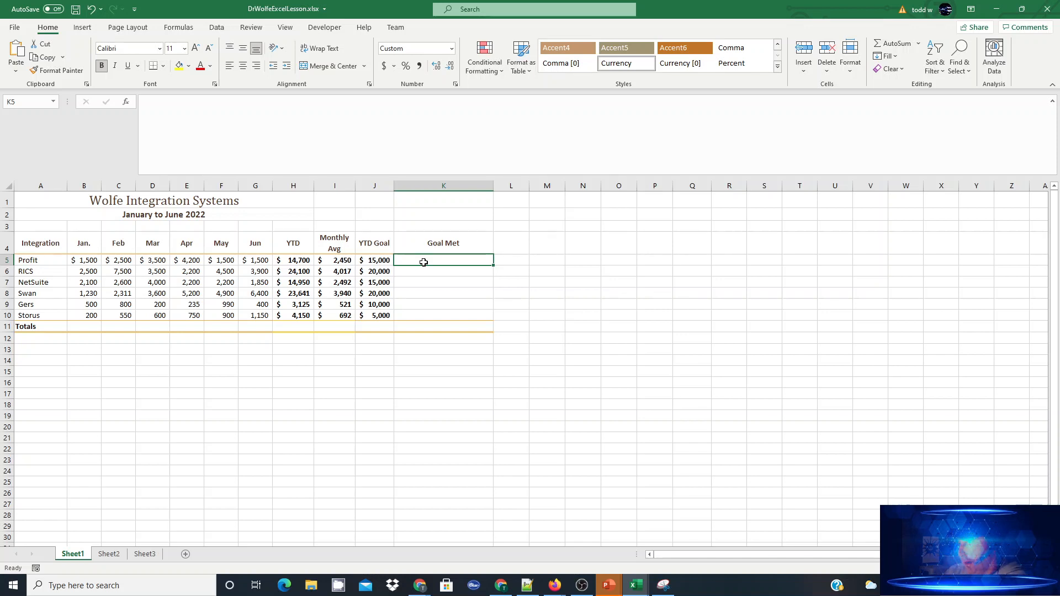
{"action": "type", "text": "="}
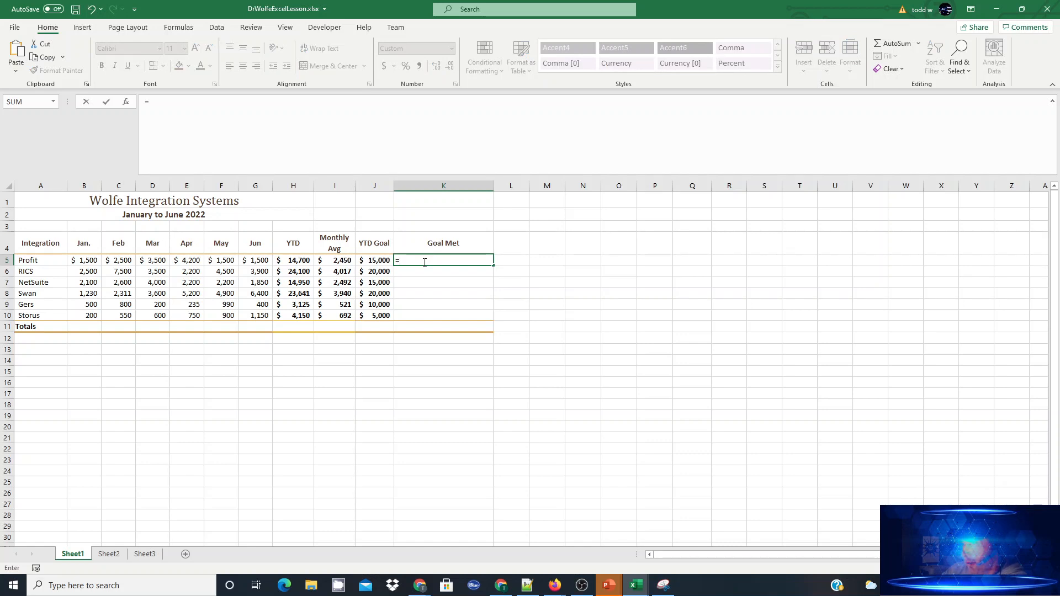
{"action": "type", "text": "if"}
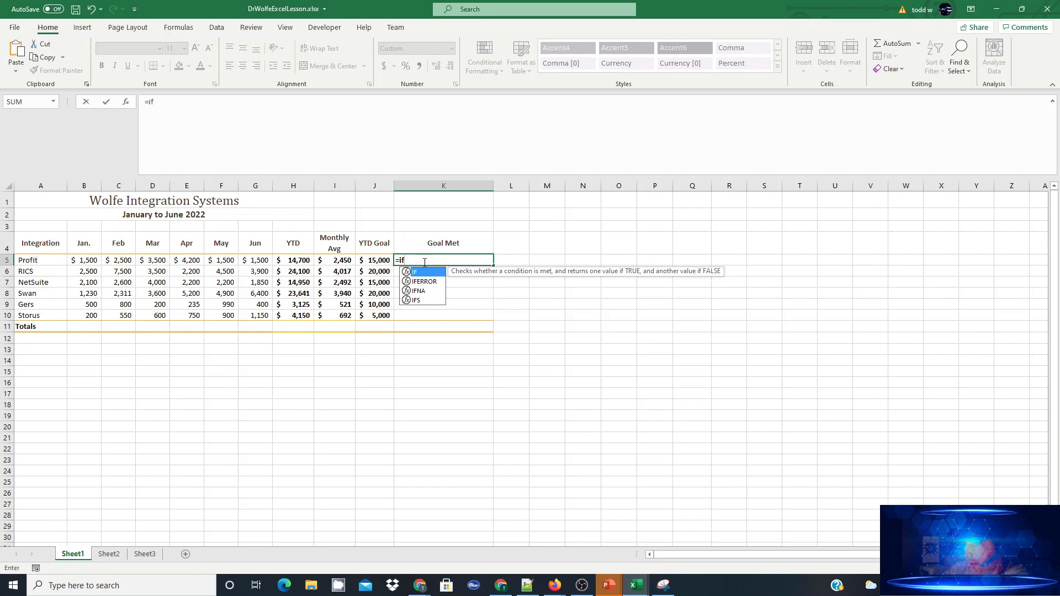
{"action": "type", "text": "("}
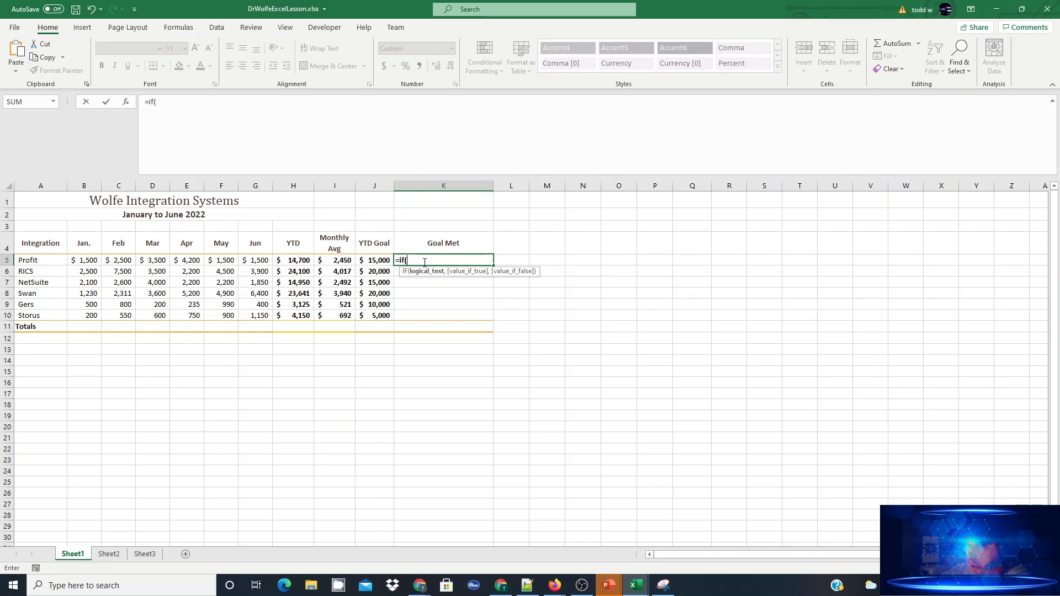
{"action": "left_click", "coordinate": [299, 261]}
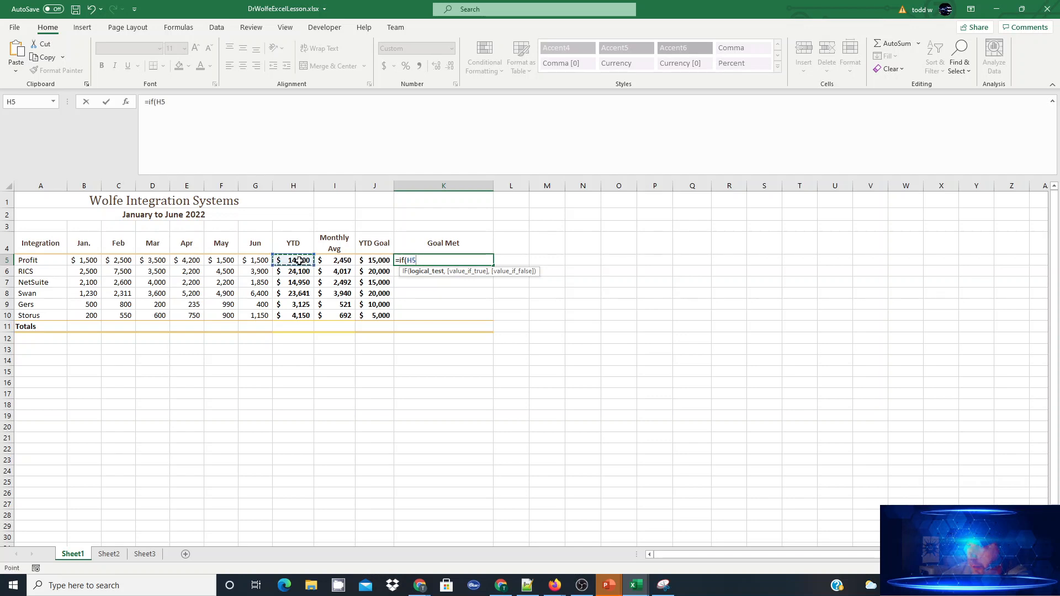
{"action": "type", "text": ">="}
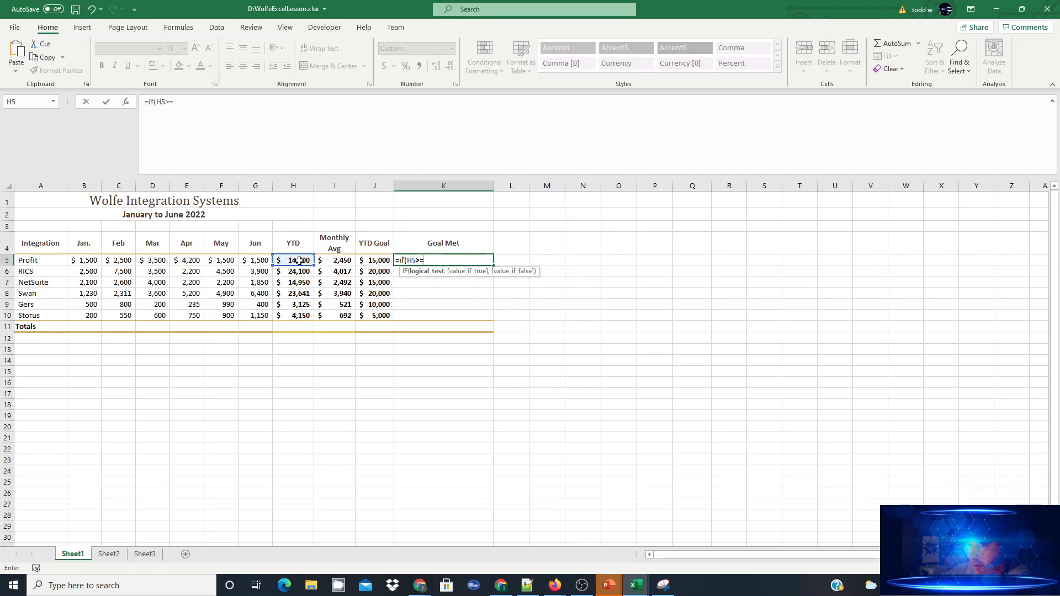
{"action": "left_click", "coordinate": [383, 260]}
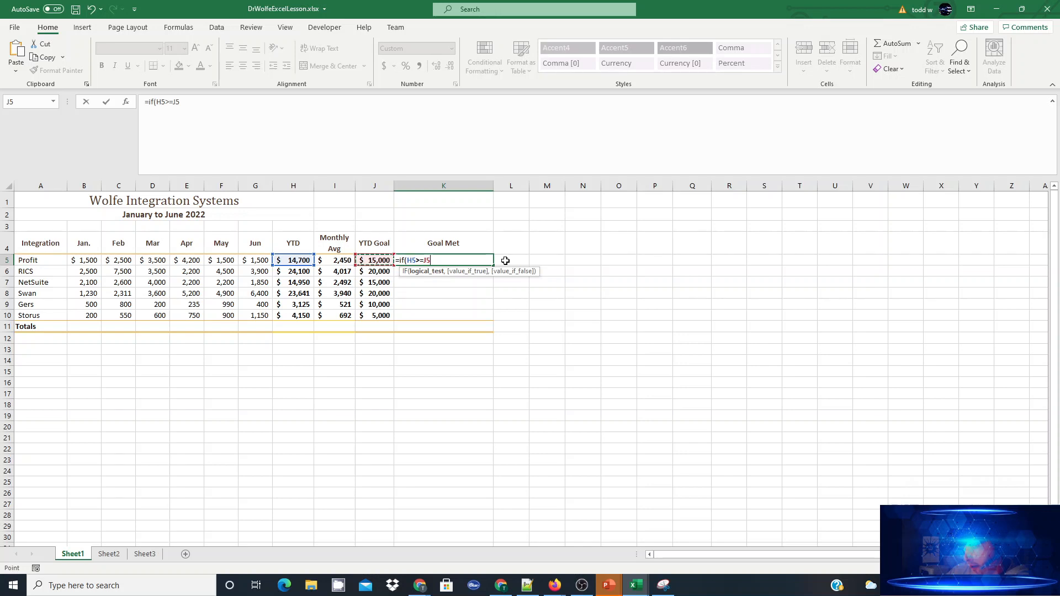
Step: Complete the K5 formula so it returns "Good Job" when true and "Do Better" when false
{"action": "type", "text": ","}
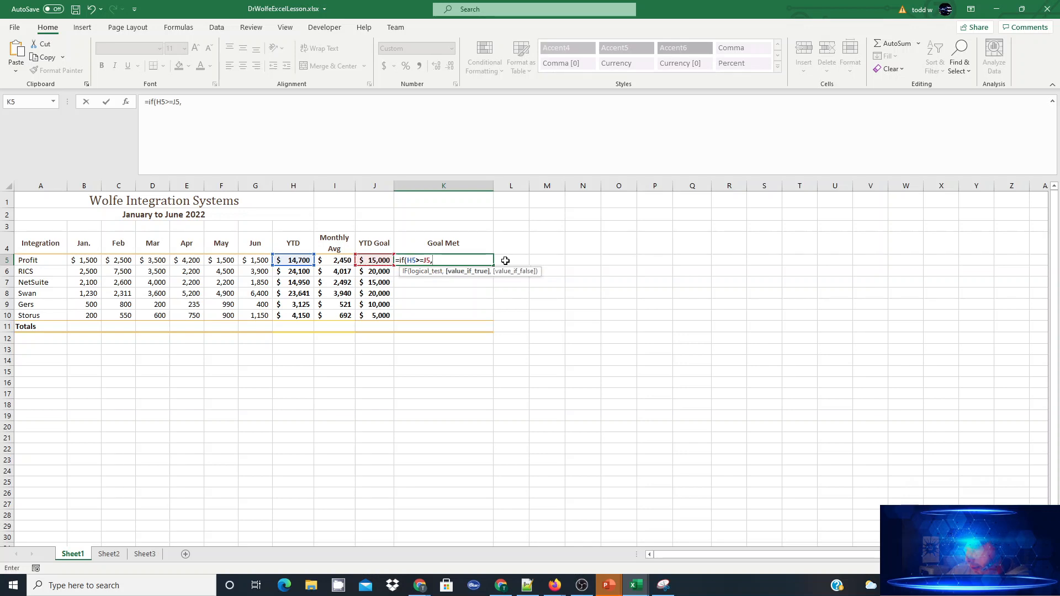
{"action": "type", "text": "\"Good Job"}
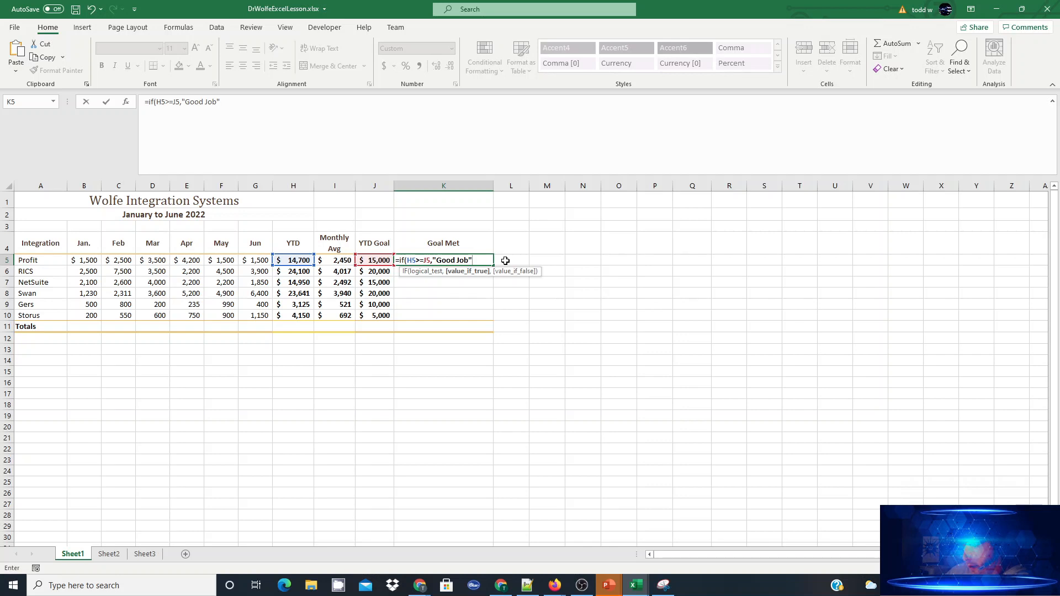
{"action": "type", "text": ",\"D"}
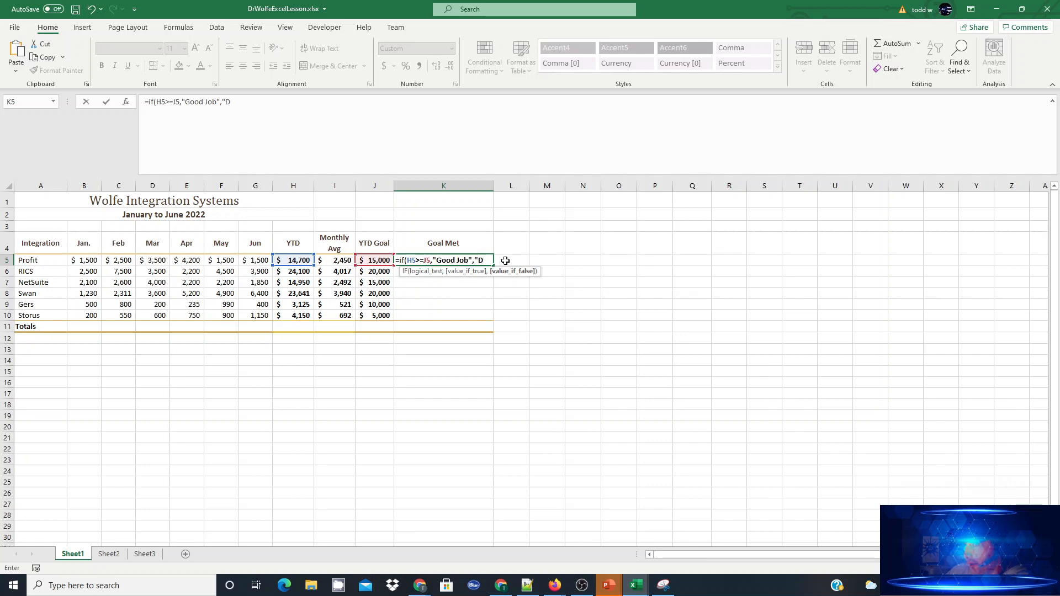
{"action": "type", "text": "o Better"}
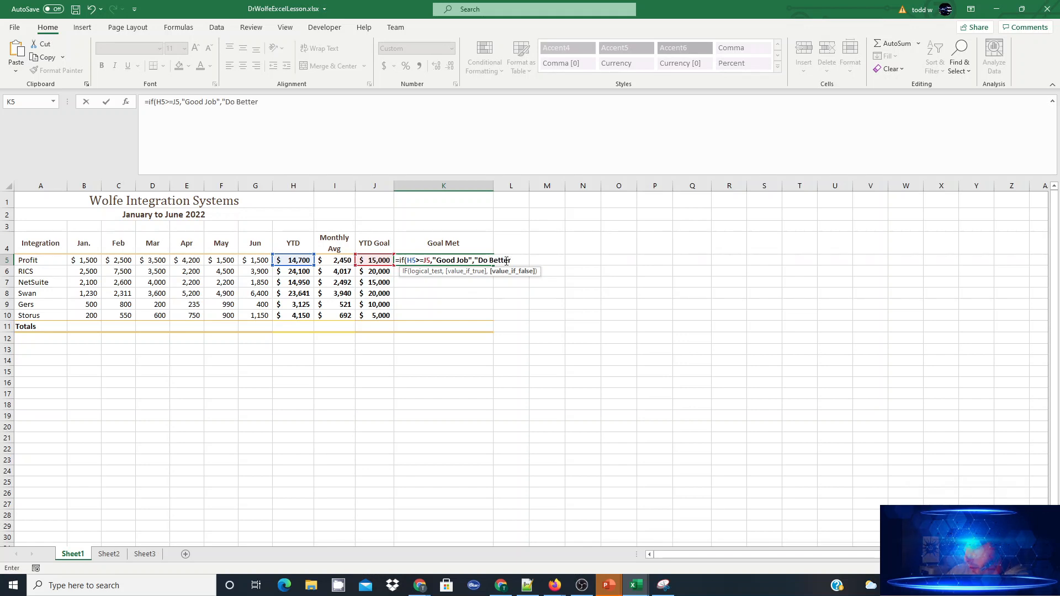
{"action": "type", "text": "\")"}
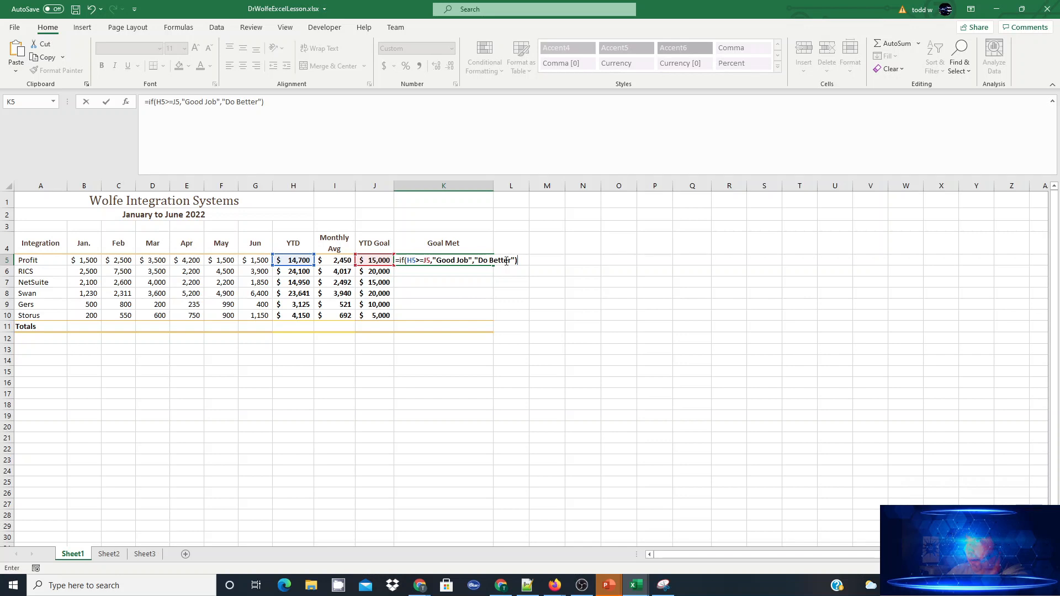
{"action": "key", "text": "Return"}
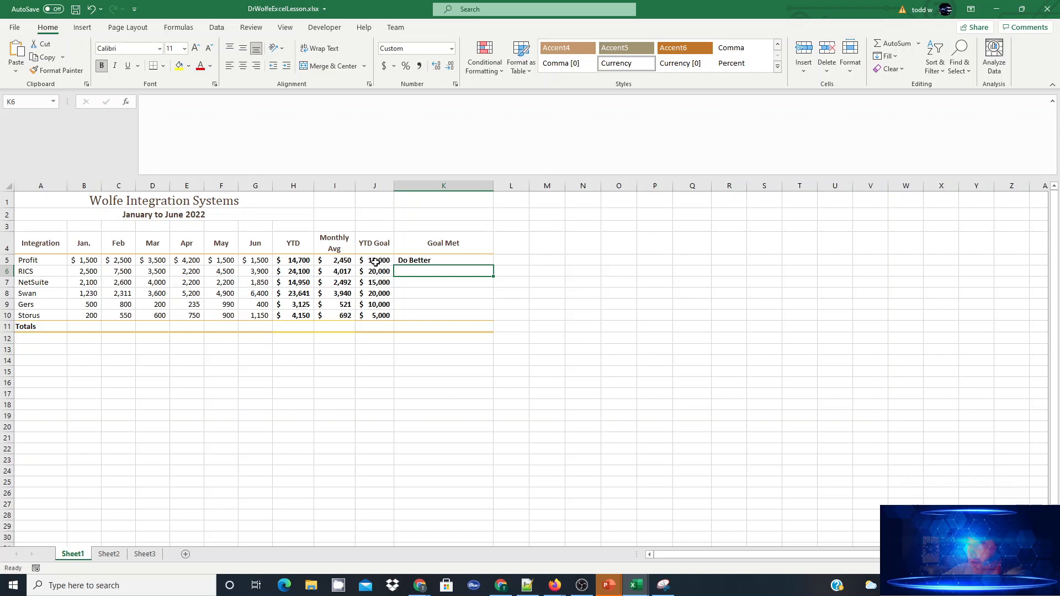
Step: Remove the "Do Better" argument and the closing parenthesis from the K5 formula, keeping the comma after "Good Job"
{"action": "left_click", "coordinate": [424, 258]}
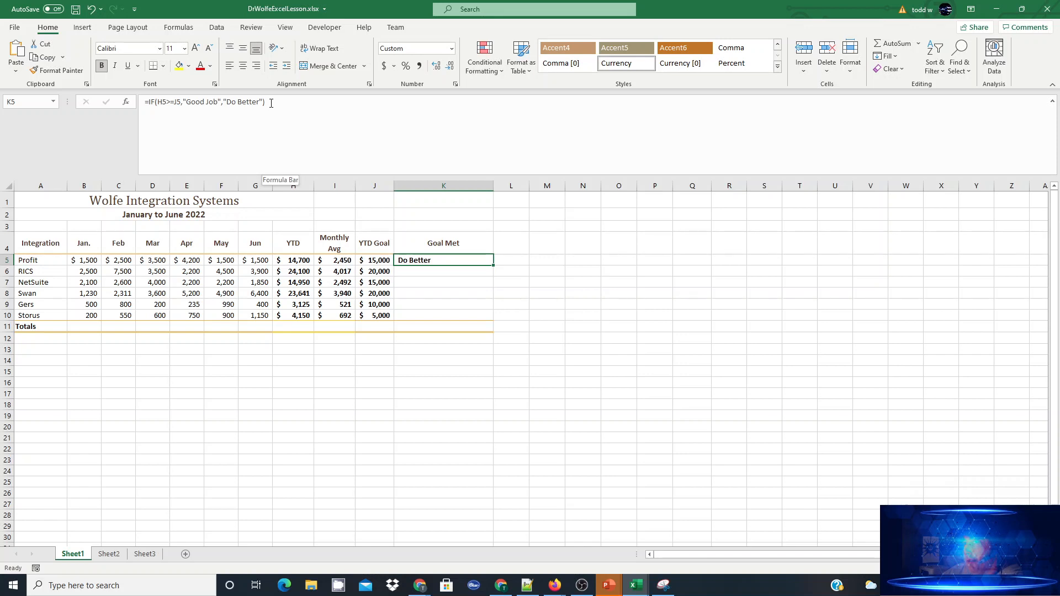
{"action": "left_click", "coordinate": [271, 103]}
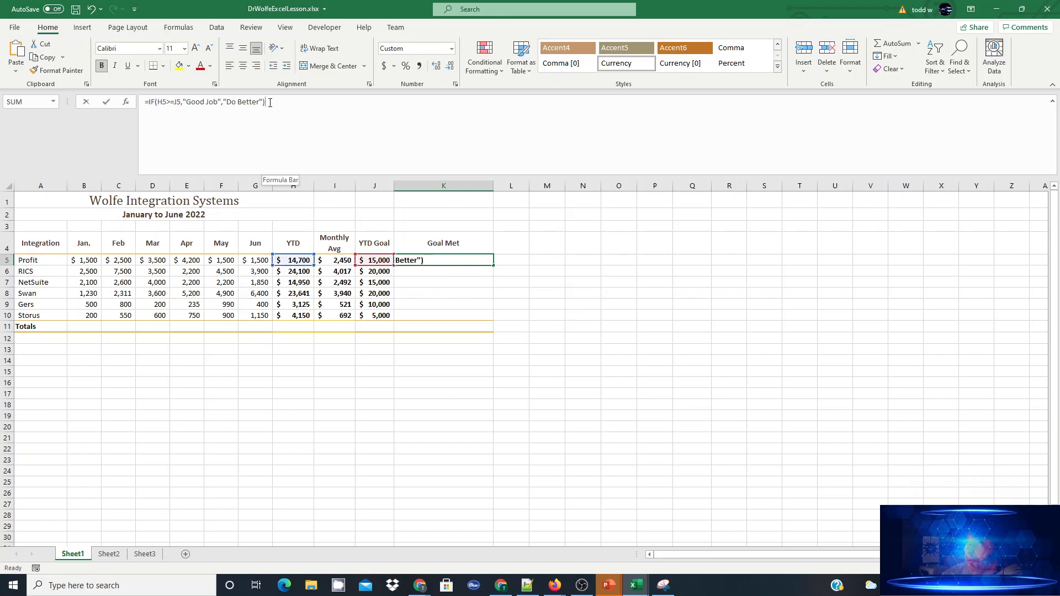
{"action": "left_click_drag", "start_coordinate": [271, 103], "coordinate": [223, 103]}
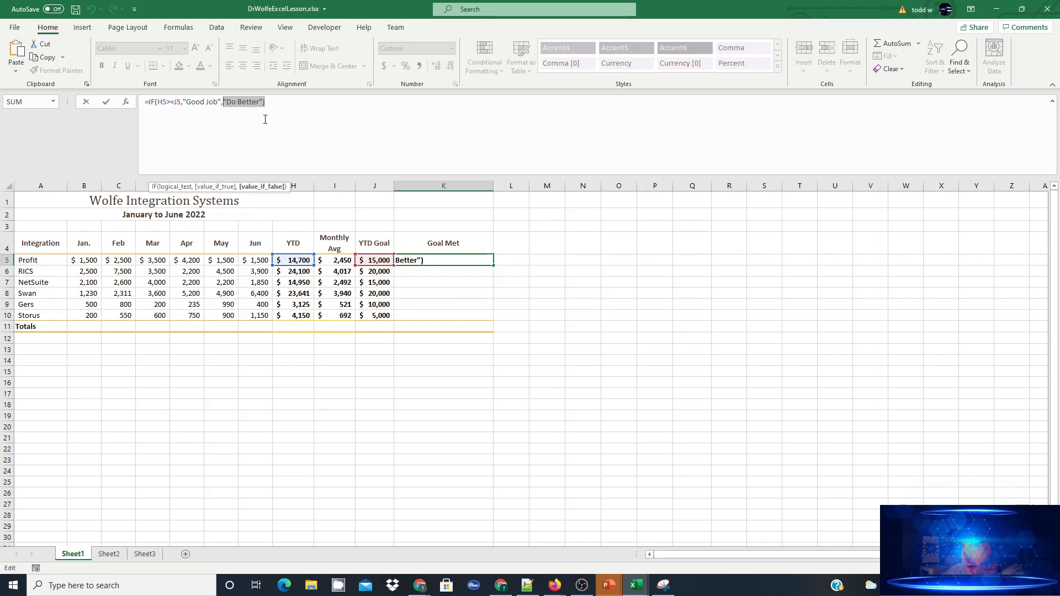
{"action": "key", "text": "BackSpace"}
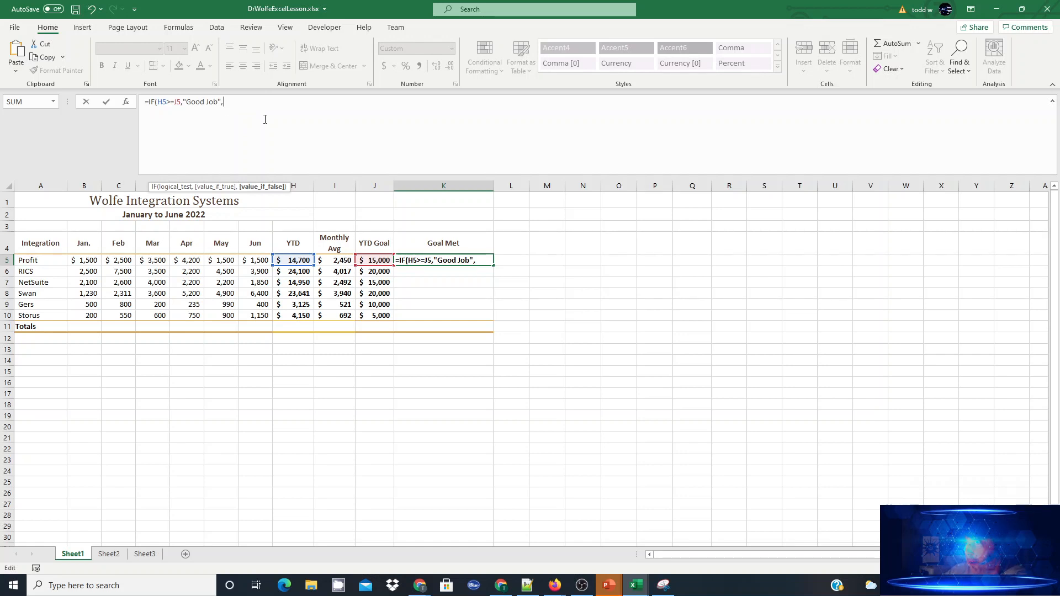
Step: Add a nested IF as the value-if-false argument in K5, testing whether H5>=J5-500
{"action": "type", "text": "i"}
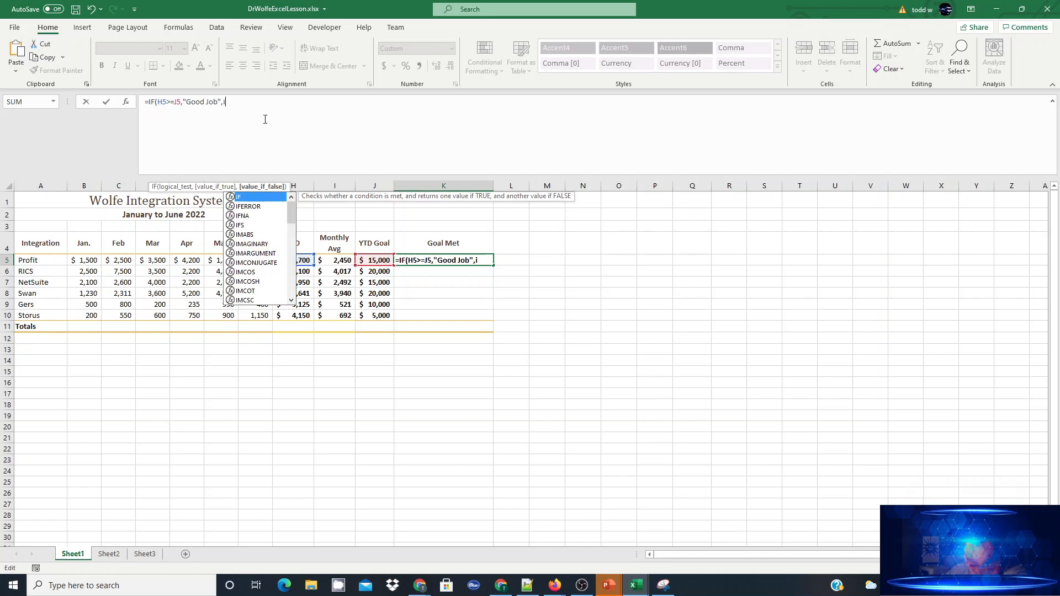
{"action": "type", "text": "f"}
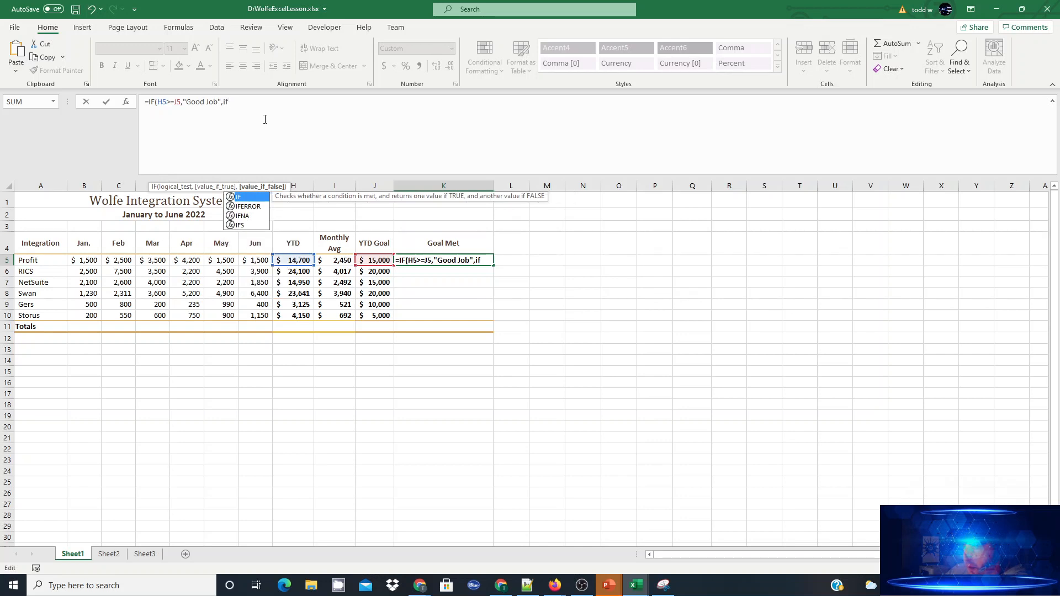
{"action": "type", "text": "("}
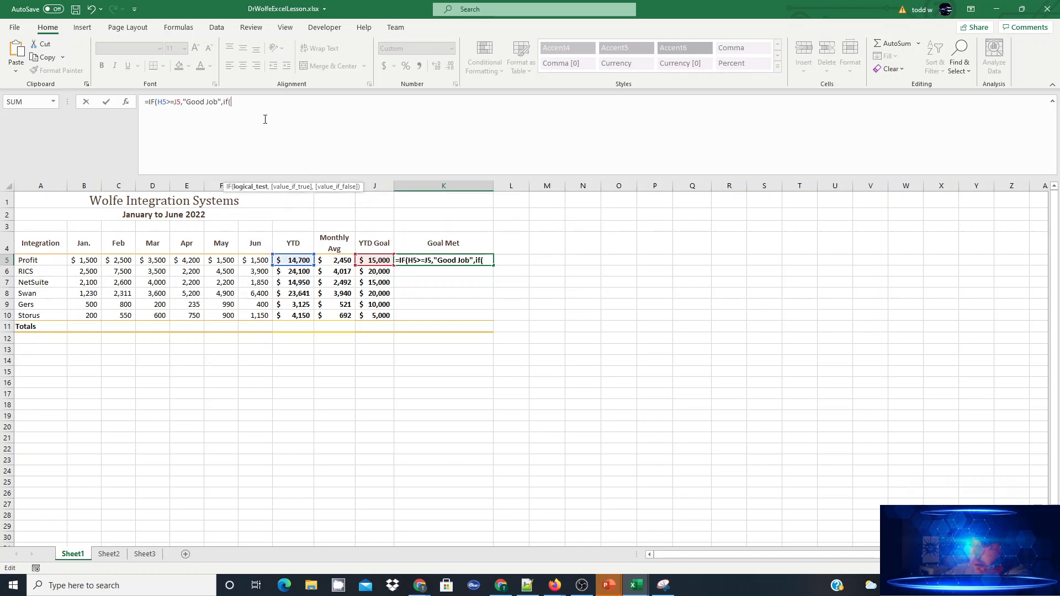
{"action": "left_click", "coordinate": [295, 261]}
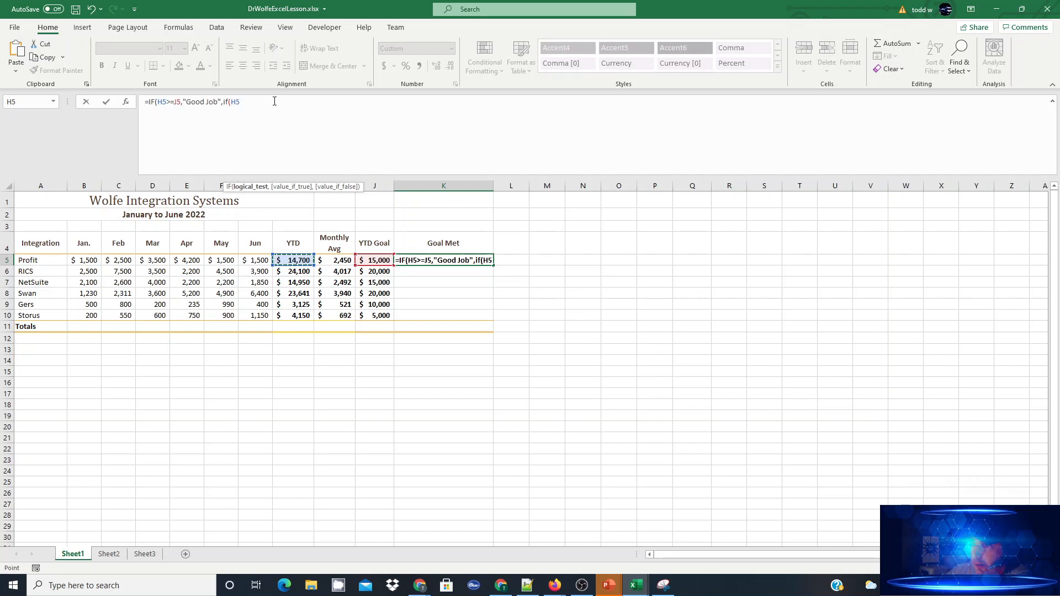
{"action": "type", "text": ">"}
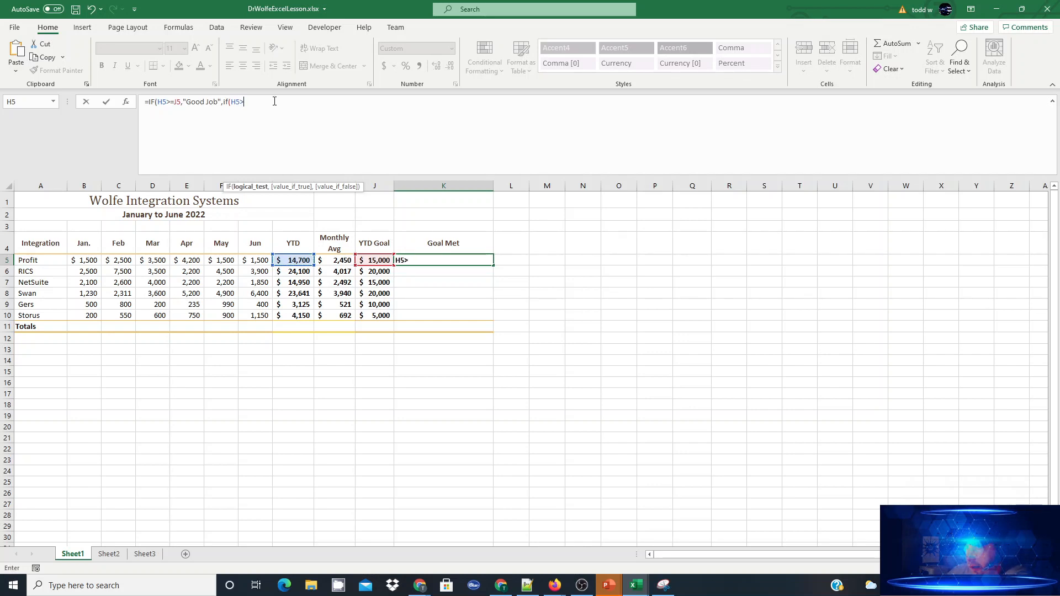
{"action": "type", "text": "="}
{"action": "left_click", "coordinate": [374, 260]}
{"action": "type", "text": "-5"}
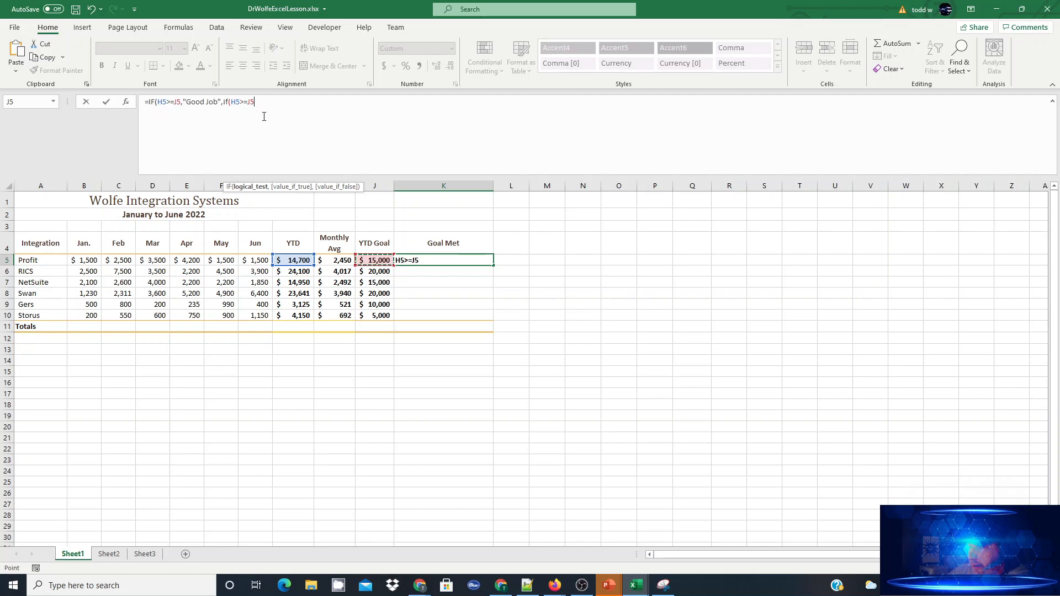
{"action": "type", "text": "00,"}
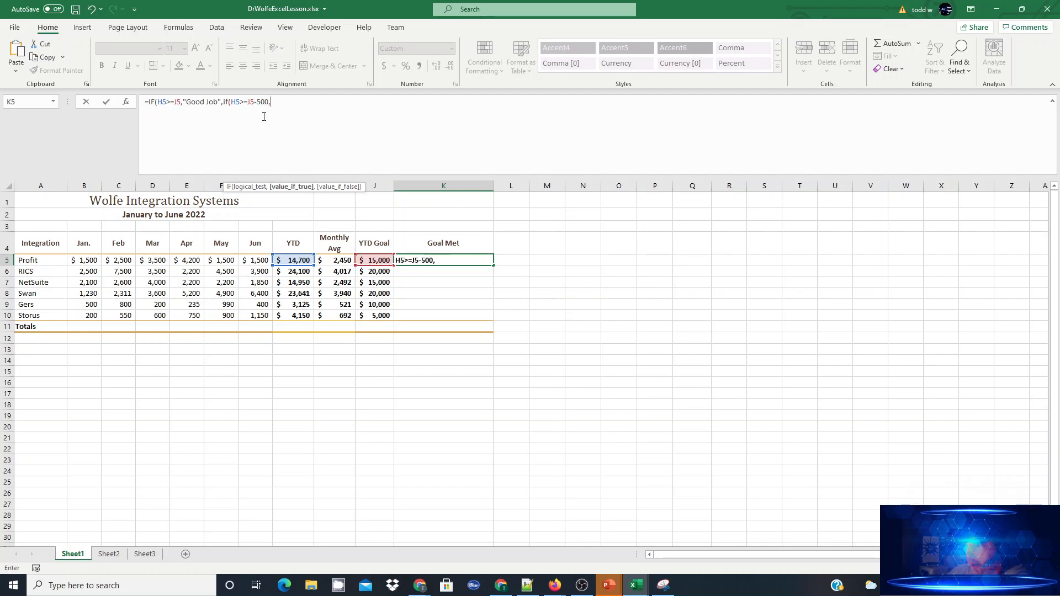
Step: Finish the nested IF in K5 with "Almost there" when true and "Do better" when false, closing both functions
{"action": "type", "text": "\"Almost there"}
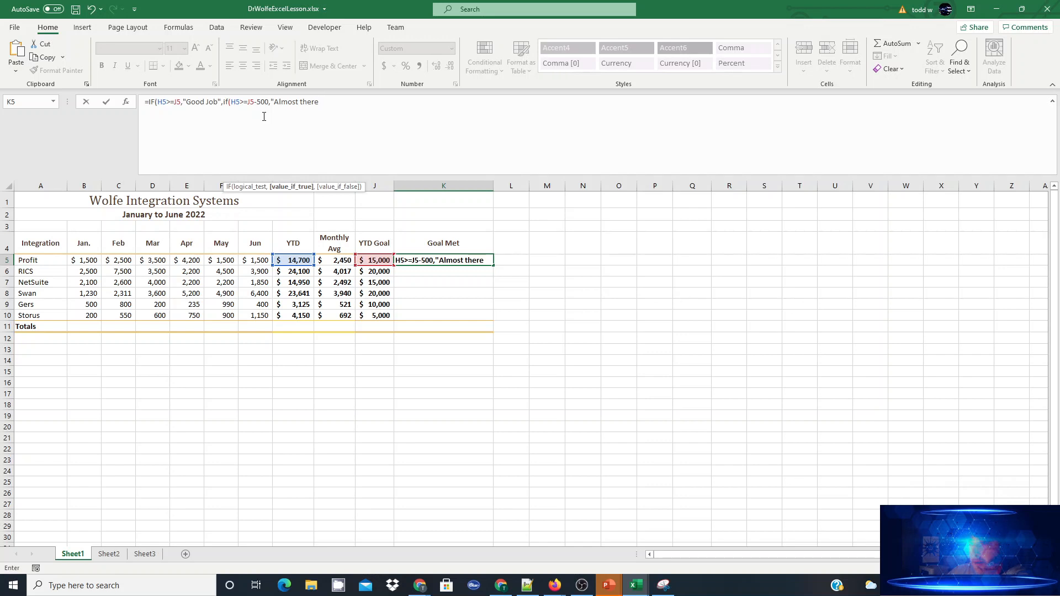
{"action": "type", "text": "\""}
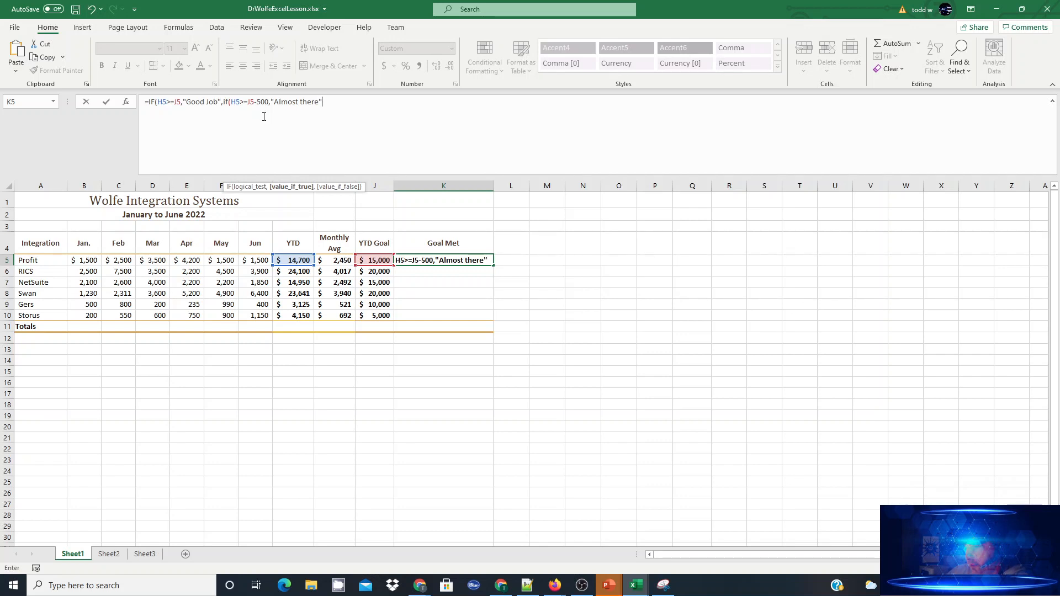
{"action": "type", "text": ",\""}
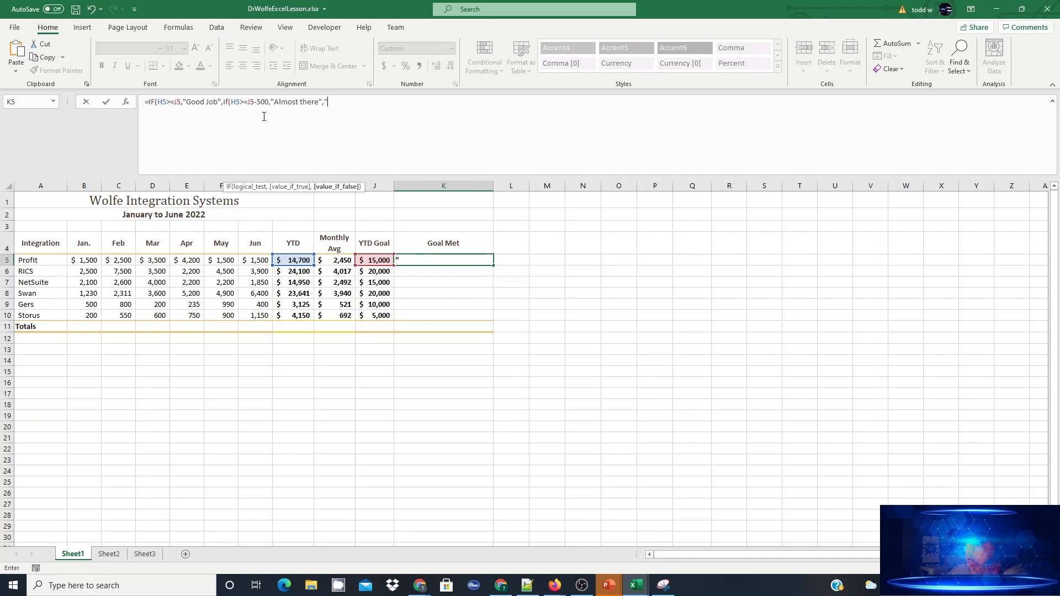
{"action": "type", "text": "Do better"}
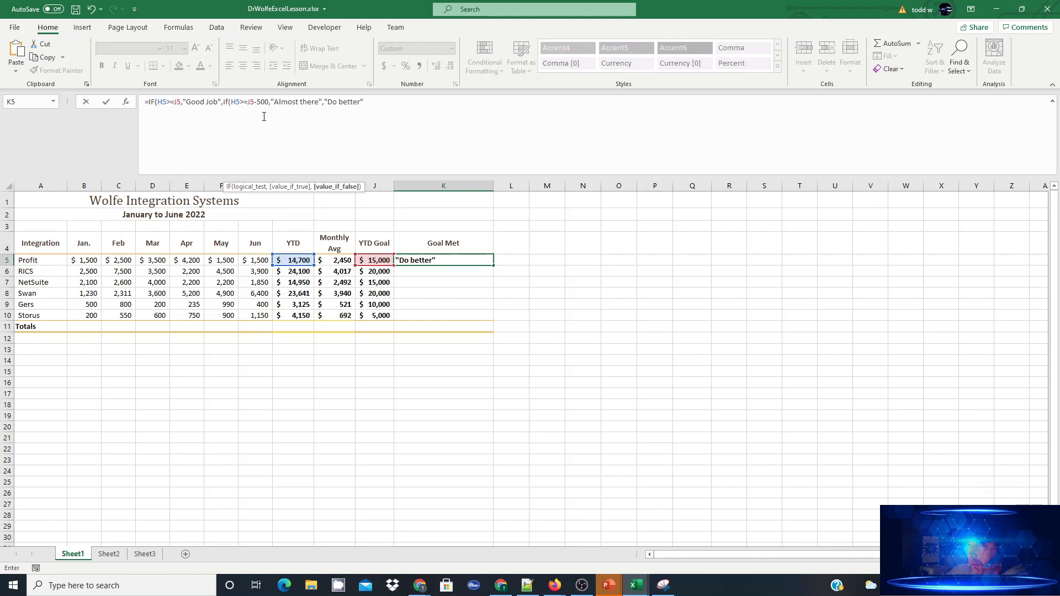
{"action": "type", "text": ")"}
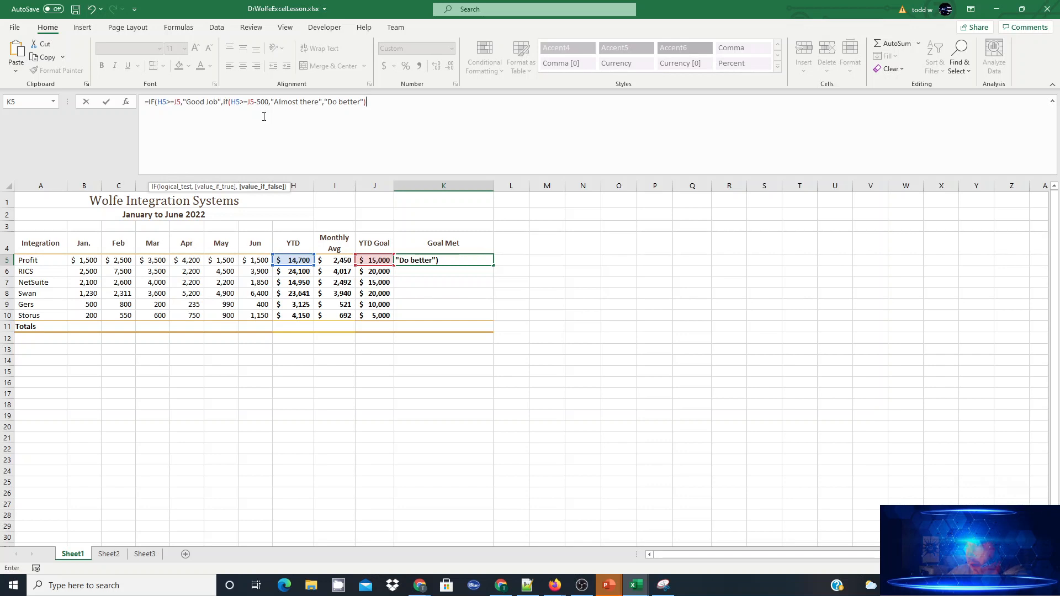
{"action": "type", "text": ")"}
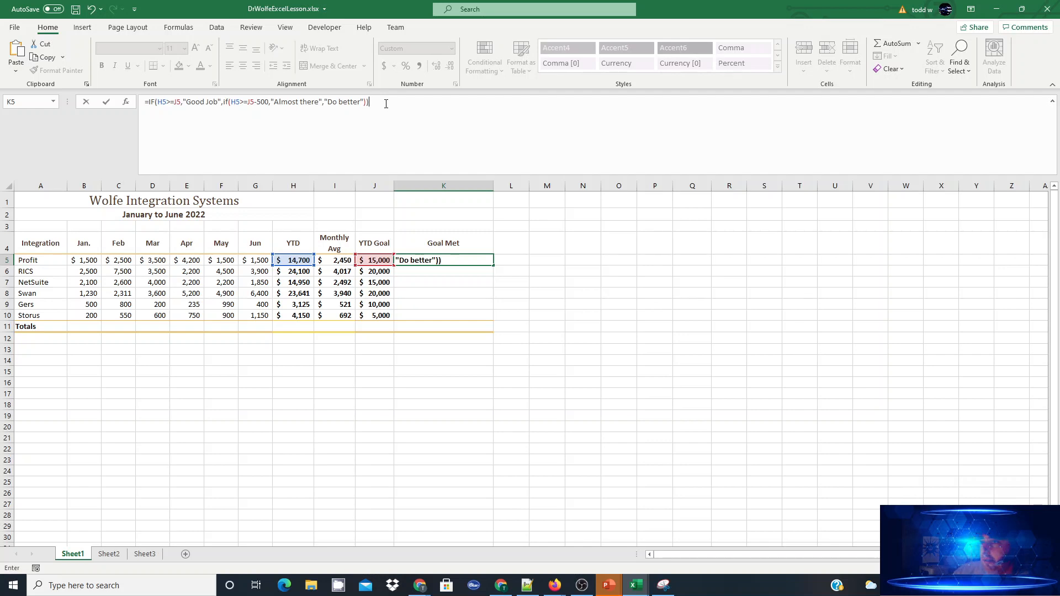
{"action": "key", "text": "Return"}
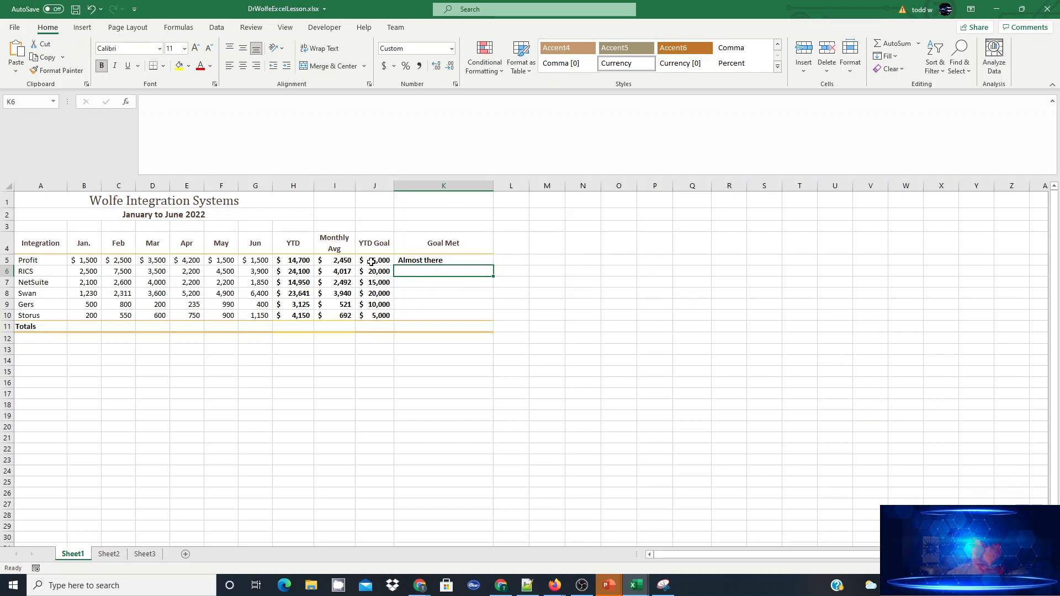
Step: Fill the nested IF formula from K5 down through K10 and check the copied formulas in the Goal Met column
{"action": "left_click", "coordinate": [424, 262]}
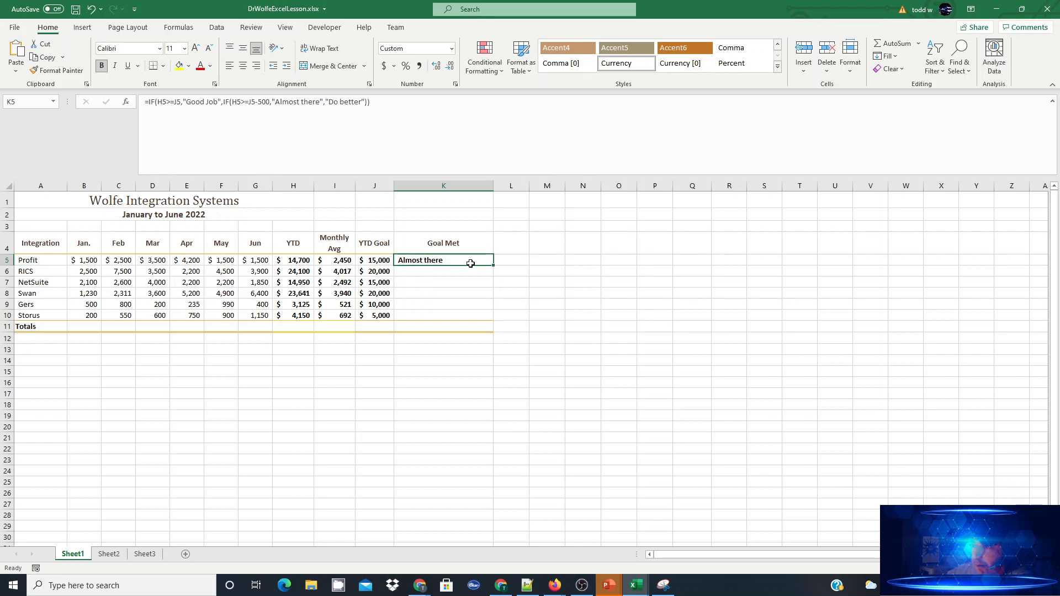
{"action": "left_click_drag", "start_coordinate": [495, 266], "coordinate": [472, 322]}
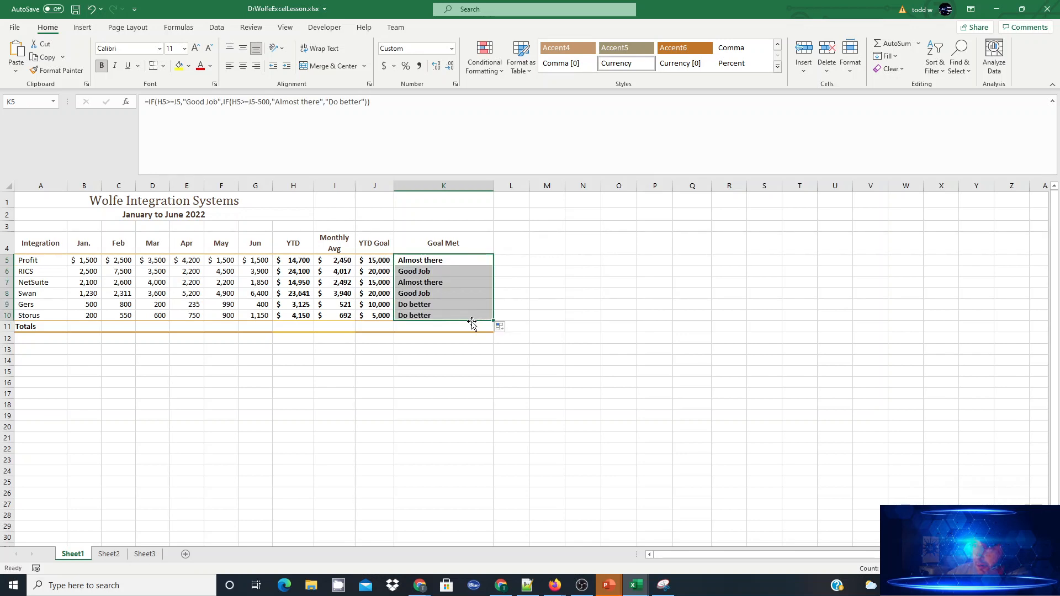
{"action": "left_click", "coordinate": [430, 292]}
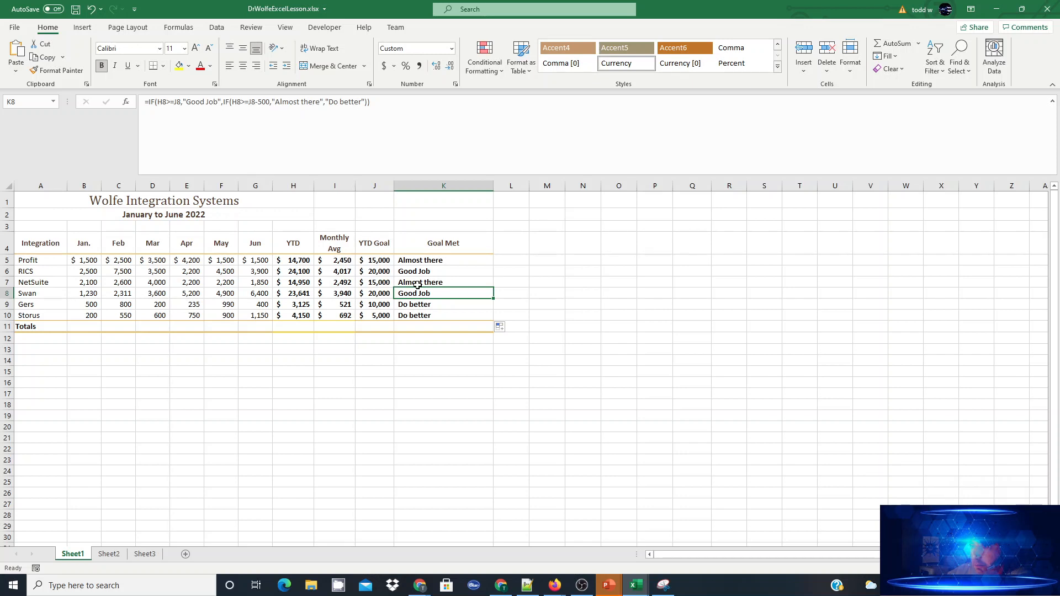
{"action": "left_click", "coordinate": [410, 305]}
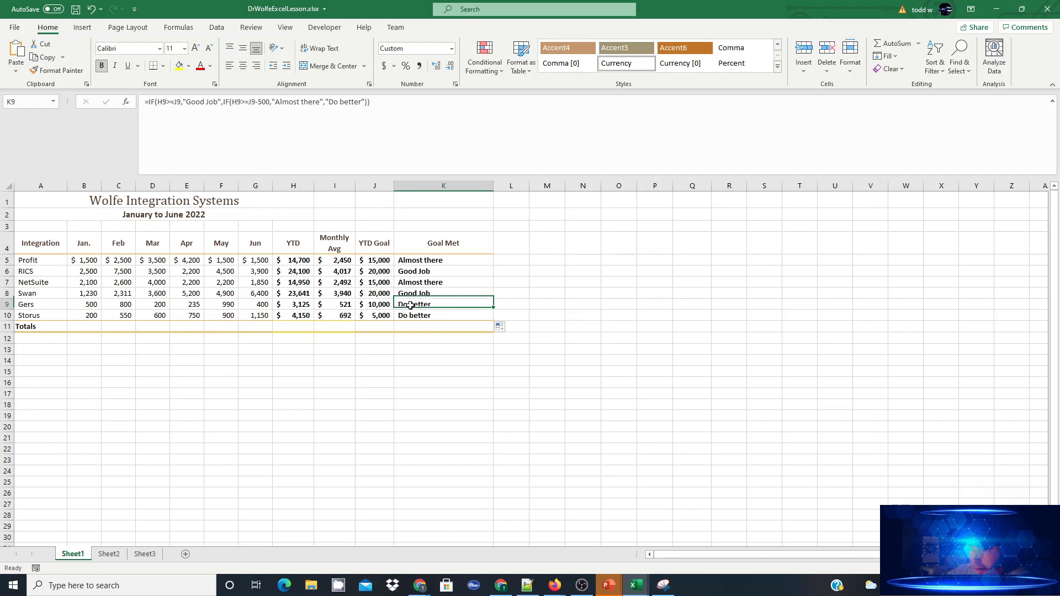
{"action": "left_click", "coordinate": [298, 307]}
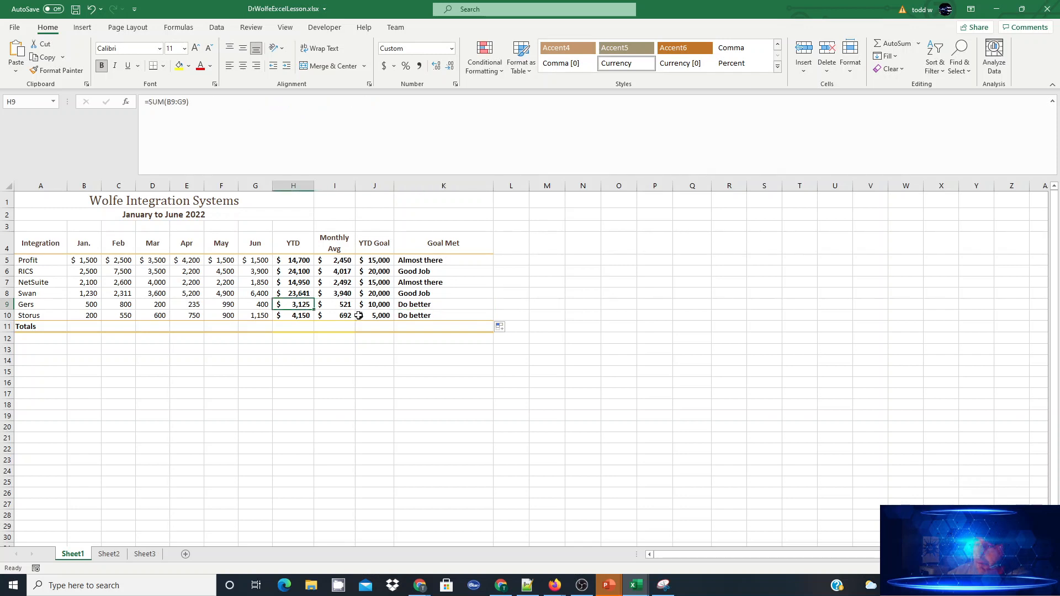
{"action": "left_click", "coordinate": [424, 260]}
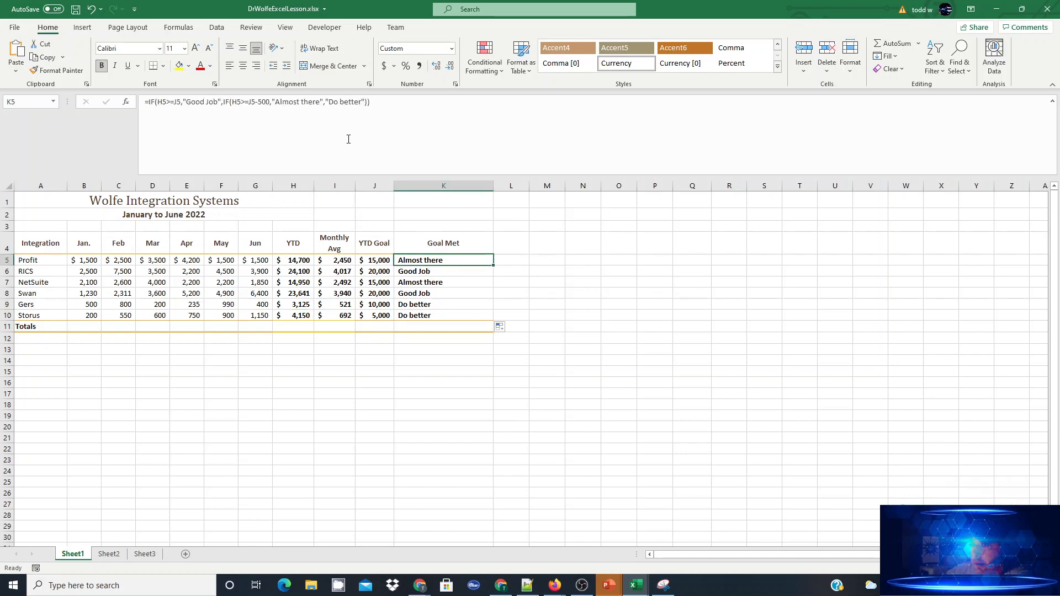